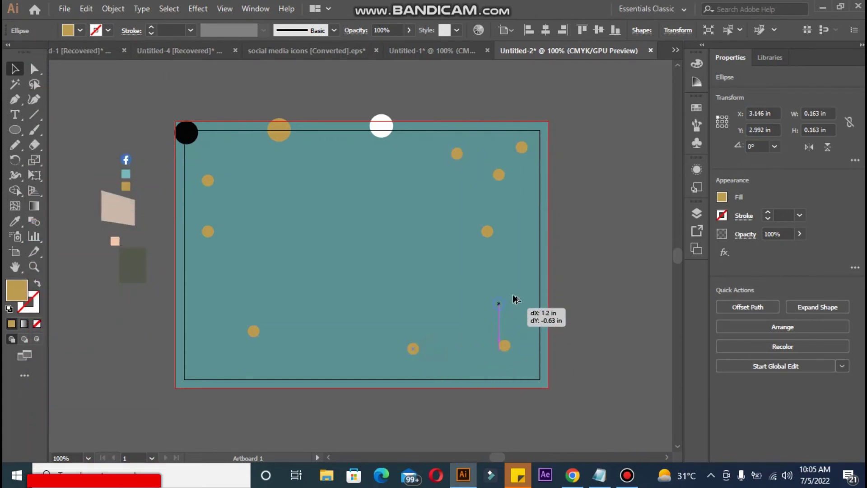
Duplicate the small gold circle along the card's left side and the large black circle onto the lower-left corner, bottom edge and left edge.
{"action": "left_click_drag", "start_coordinate": [254, 332], "coordinate": [201, 277]}
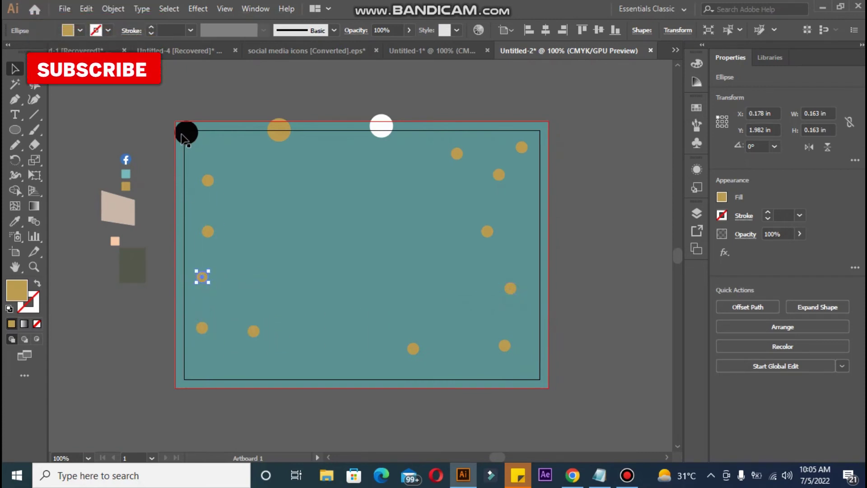
{"action": "left_click_drag", "start_coordinate": [186, 132], "coordinate": [168, 241]}
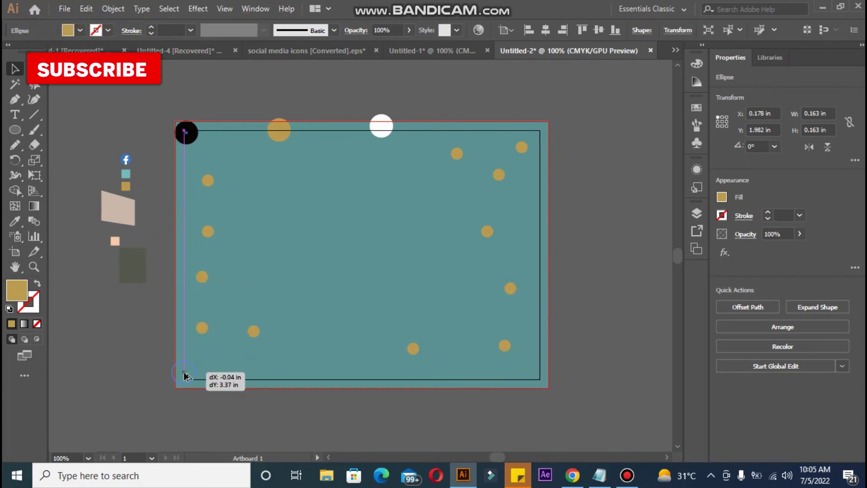
{"action": "left_click_drag", "start_coordinate": [183, 380], "coordinate": [489, 378]}
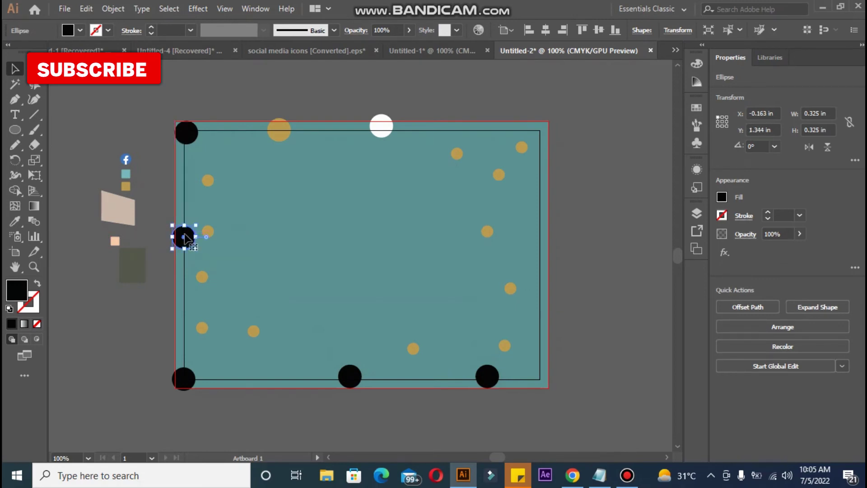
{"action": "key", "text": "Left"}
{"action": "key", "text": "Left"}
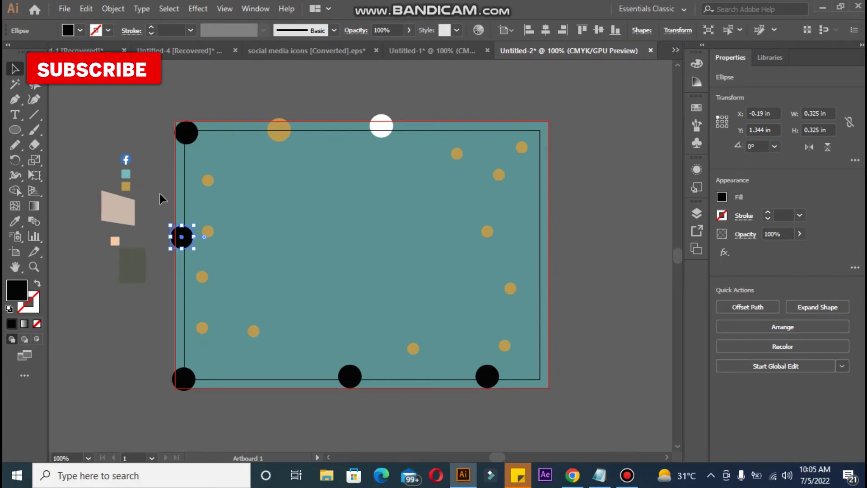
{"action": "left_click", "coordinate": [168, 211]}
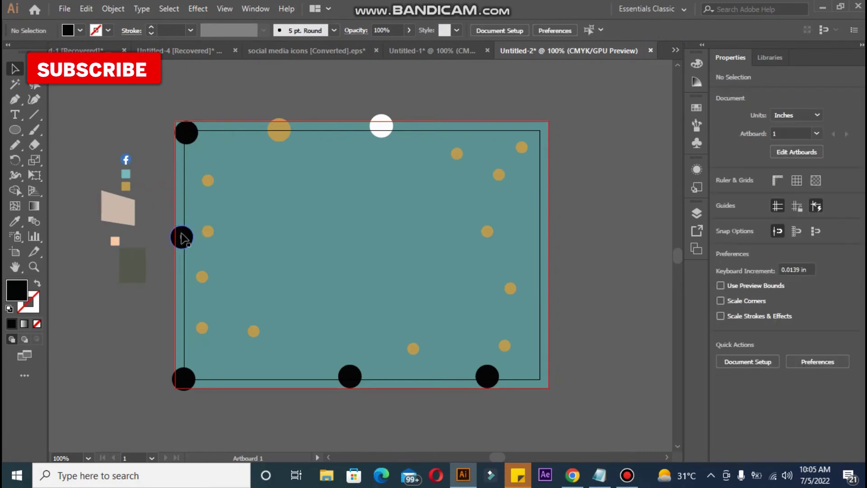
Duplicate the large black circle along the card's right edge and corners, and shrink the extra bottom-edge one inside the lower-left area.
{"action": "left_click_drag", "start_coordinate": [555, 173], "coordinate": [544, 359]}
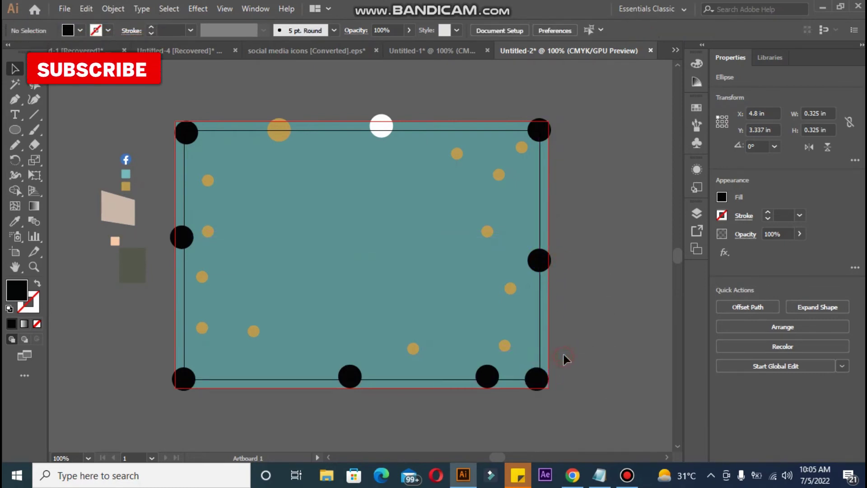
{"action": "left_click", "coordinate": [563, 352]}
{"action": "left_click_drag", "start_coordinate": [488, 376], "coordinate": [232, 347]}
{"action": "left_click", "coordinate": [140, 310]}
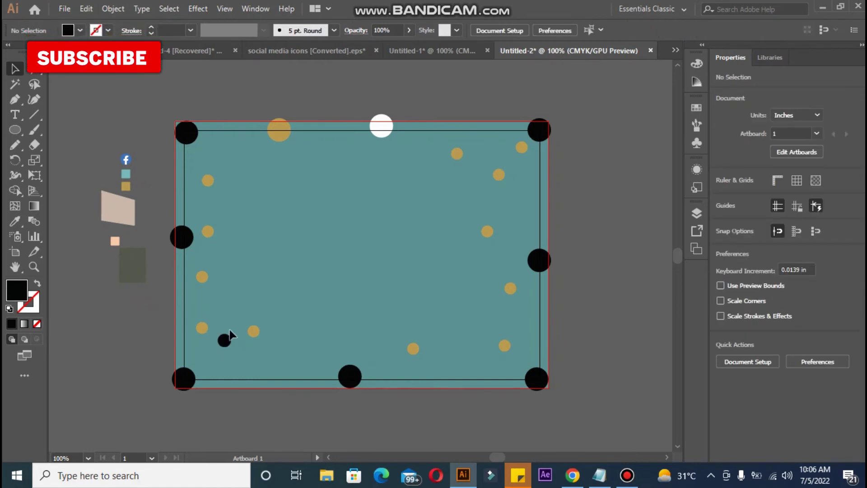
Recolour two small gold circles in the card's lower-left area white by sampling the large white circle.
{"action": "left_click", "coordinate": [252, 335]}
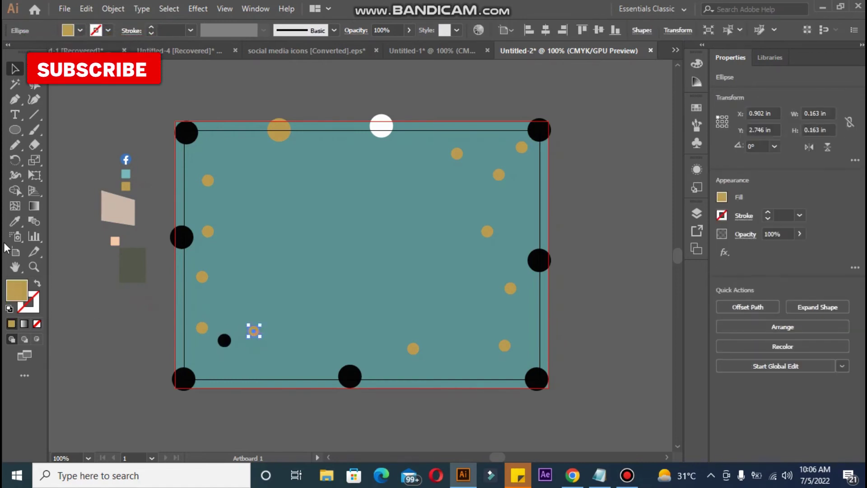
{"action": "left_click", "coordinate": [202, 279], "text": "shift"}
{"action": "left_click", "coordinate": [15, 221]}
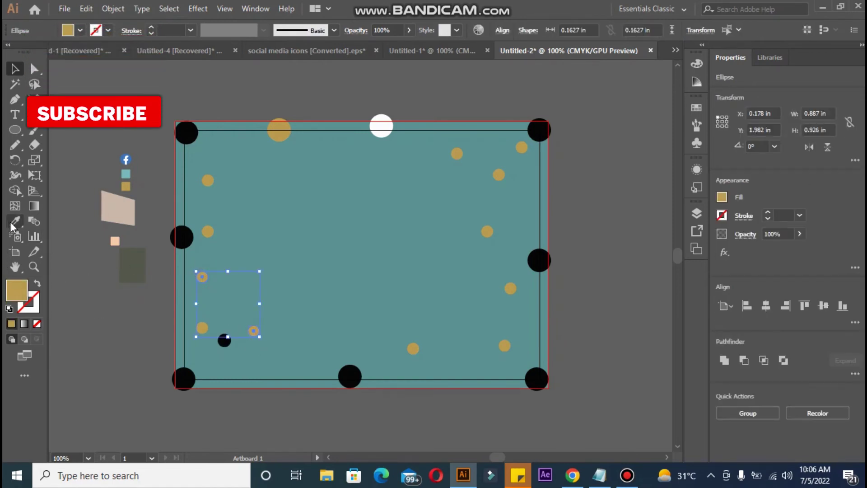
{"action": "left_click", "coordinate": [379, 123]}
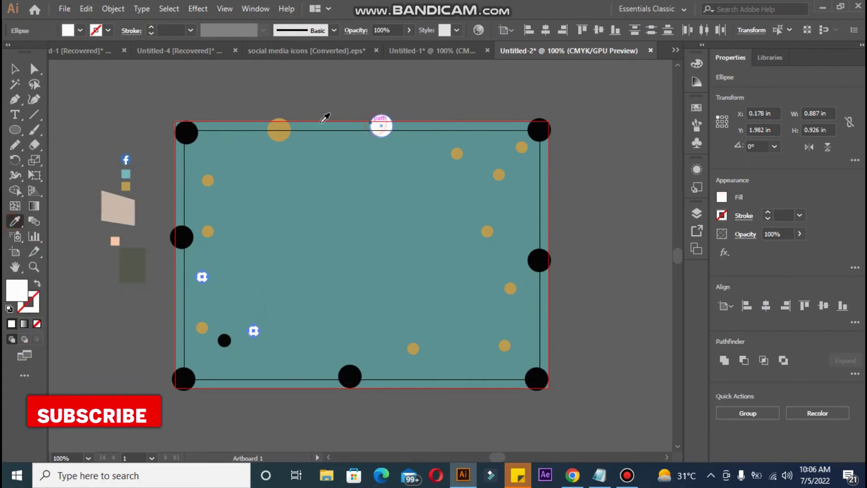
{"action": "left_click", "coordinate": [15, 69]}
{"action": "left_click", "coordinate": [96, 93]}
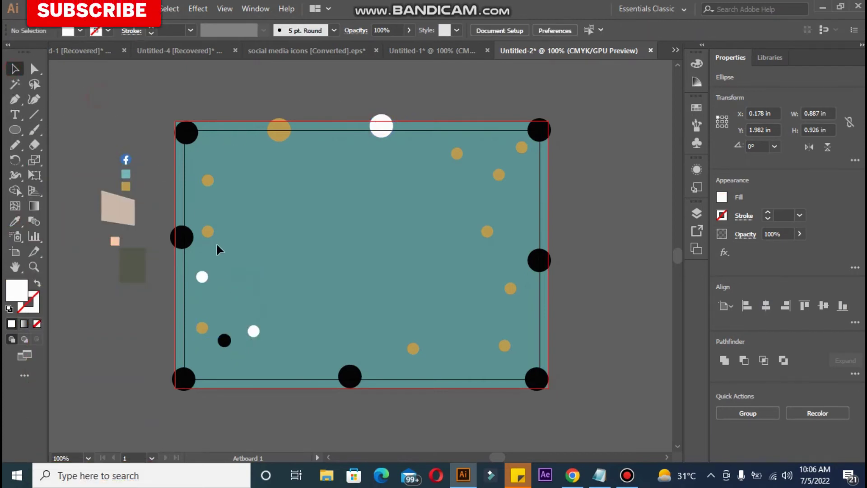
Recolour the upper and lower small gold circles near the card's right edge white, sampling the large white circle.
{"action": "left_click", "coordinate": [489, 230]}
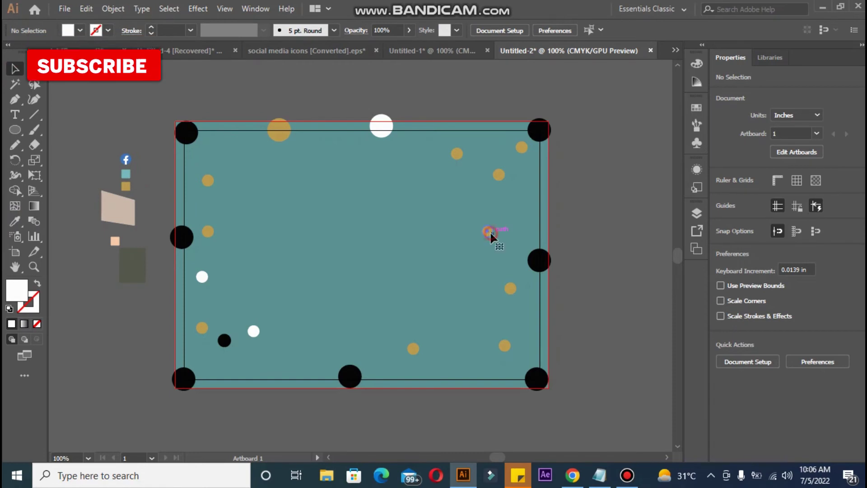
{"action": "left_click", "coordinate": [504, 345], "text": "shift"}
{"action": "left_click", "coordinate": [510, 288], "text": "shift"}
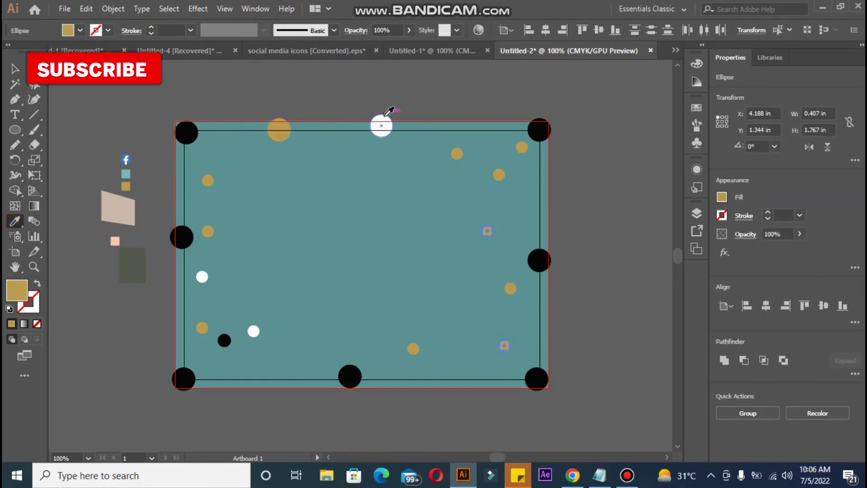
{"action": "left_click", "coordinate": [15, 69]}
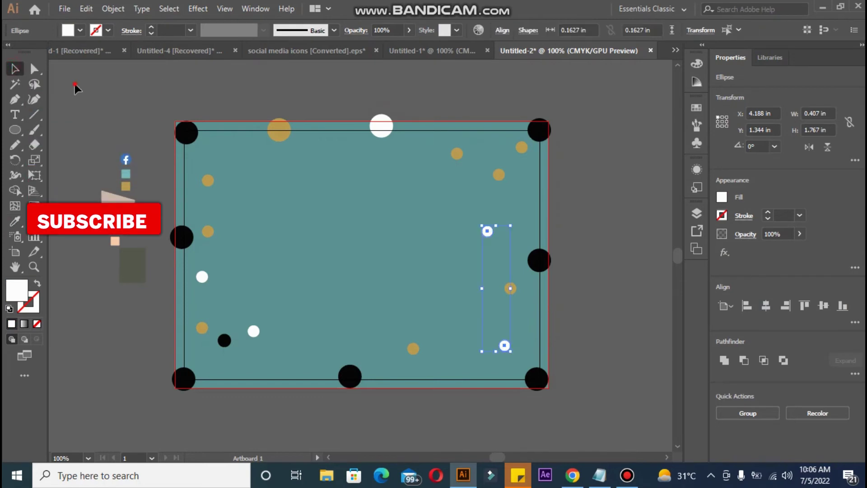
{"action": "left_click", "coordinate": [145, 136]}
Add a small white circle near the card's upper-left corner and a small black circle in its lower-right area.
{"action": "left_click_drag", "start_coordinate": [210, 181], "coordinate": [211, 170]}
{"action": "left_click", "coordinate": [15, 221]}
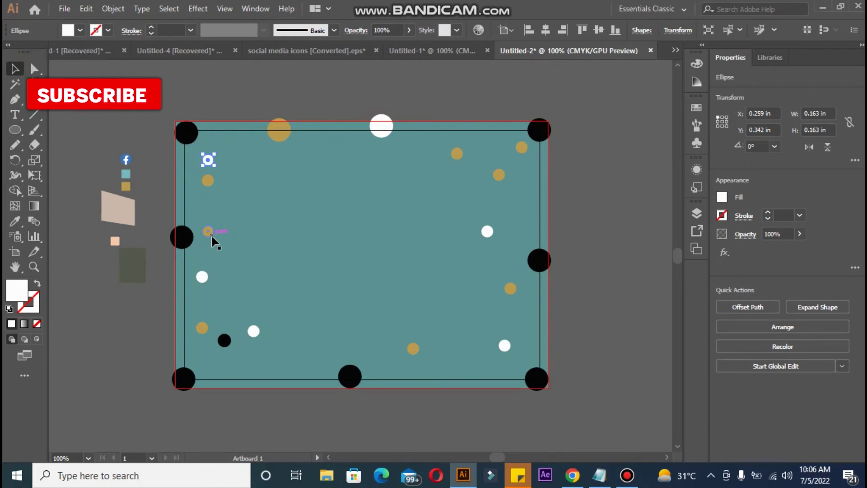
{"action": "left_click_drag", "start_coordinate": [213, 237], "coordinate": [440, 298]}
Recolour the small gold circle beside the upper-right corner white and the leftmost gold circle of that group black.
{"action": "key", "text": "i"}
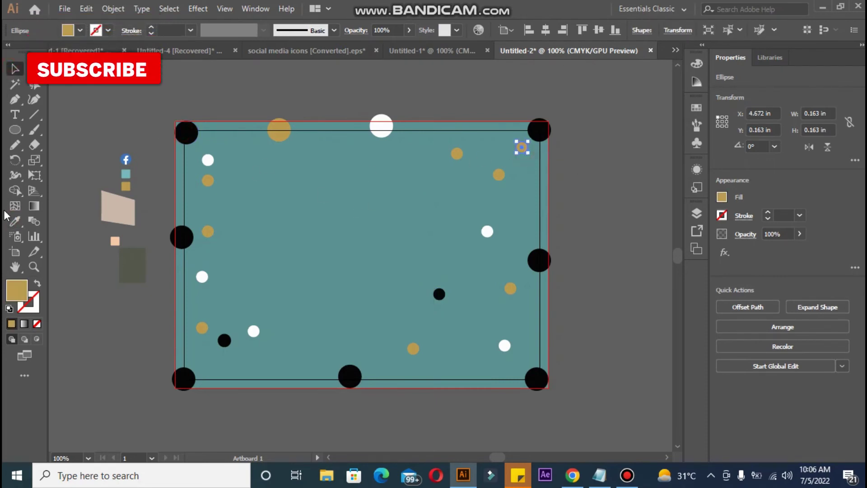
{"action": "left_click", "coordinate": [381, 125]}
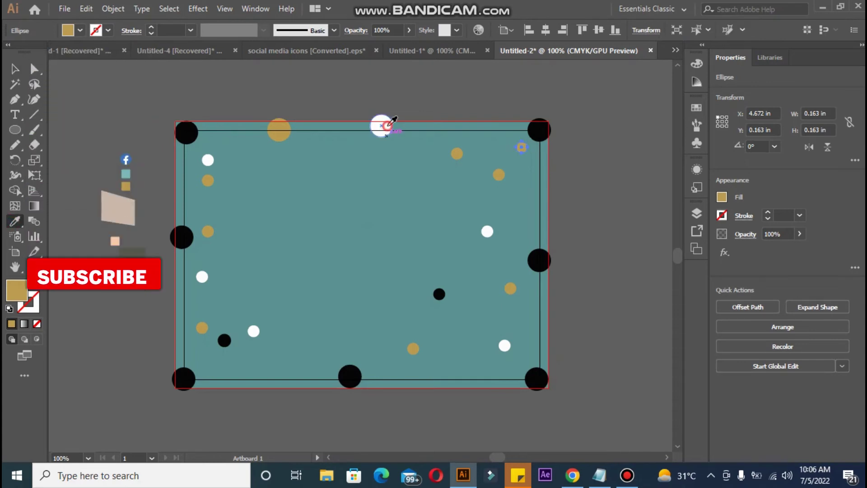
{"action": "left_click", "coordinate": [14, 67]}
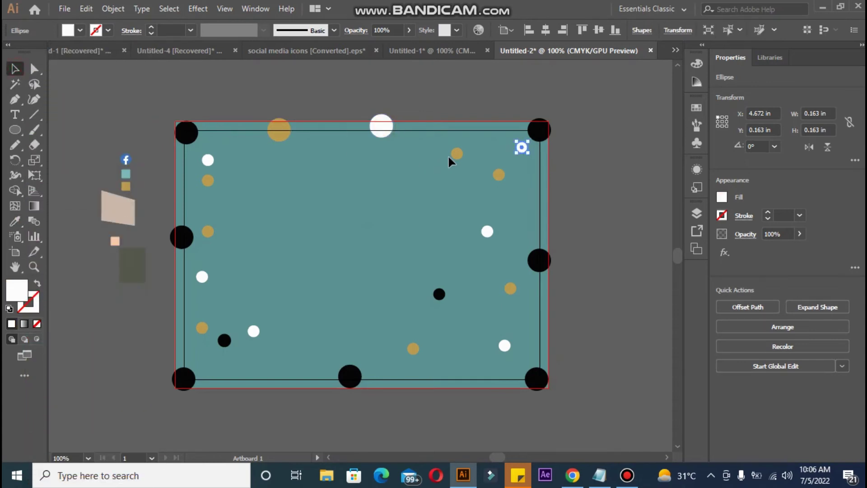
{"action": "key", "text": "i"}
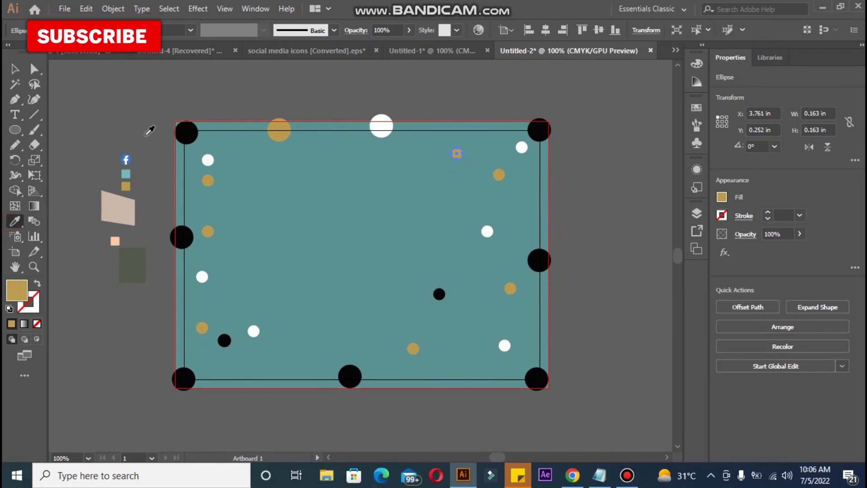
{"action": "left_click", "coordinate": [186, 132]}
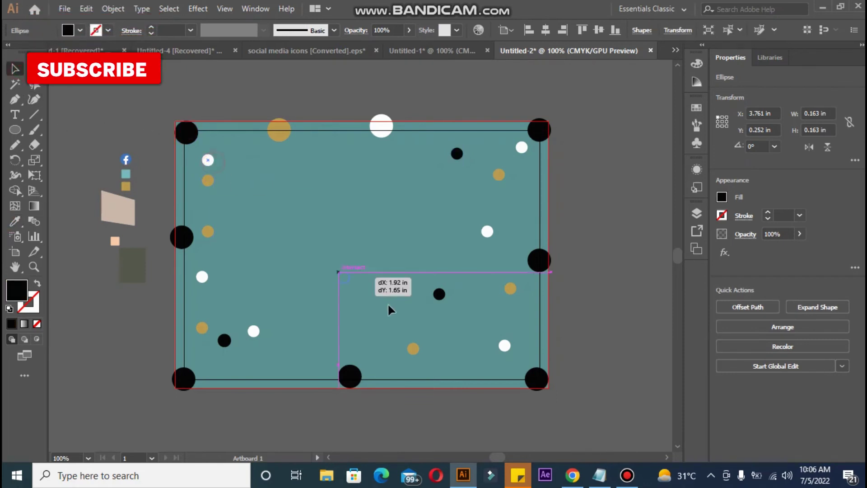
Move the small white circle from the upper-left corner to just above the black circle on the bottom edge.
{"action": "left_click_drag", "start_coordinate": [348, 340], "coordinate": [348, 340]}
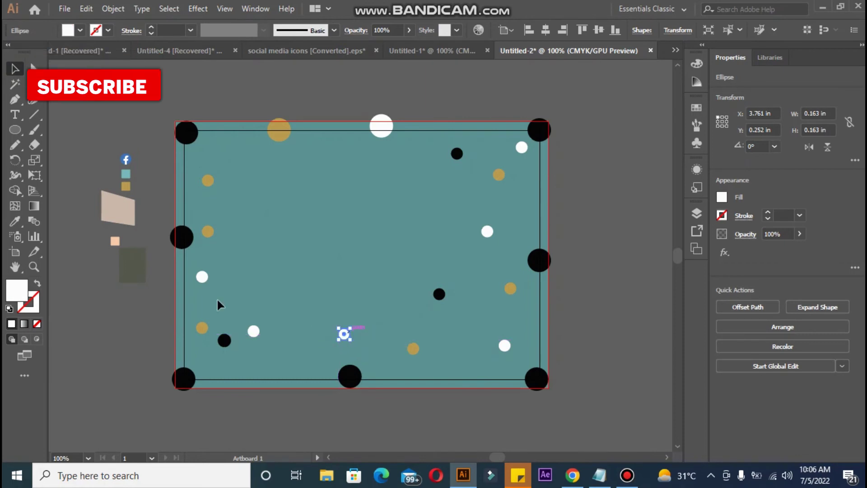
{"action": "left_click", "coordinate": [85, 310]}
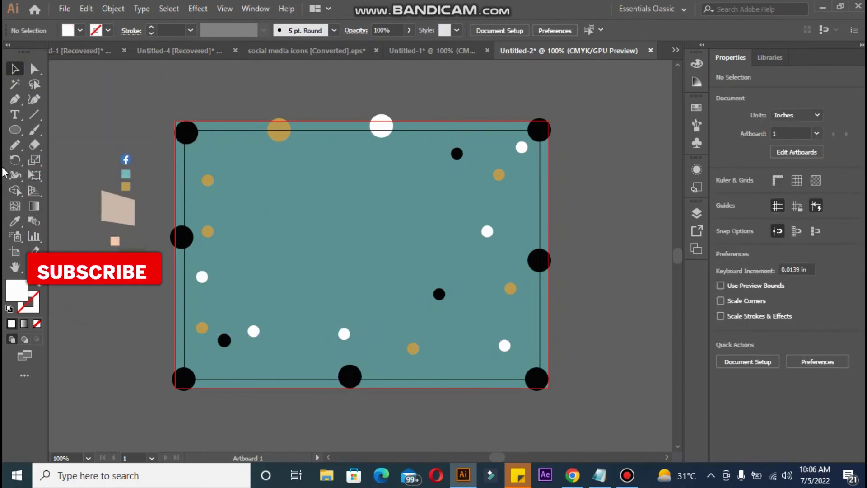
Add the text "Thank you" on two lines beside the card's upper-left corner.
{"action": "left_click", "coordinate": [15, 115]}
{"action": "left_click", "coordinate": [102, 116]}
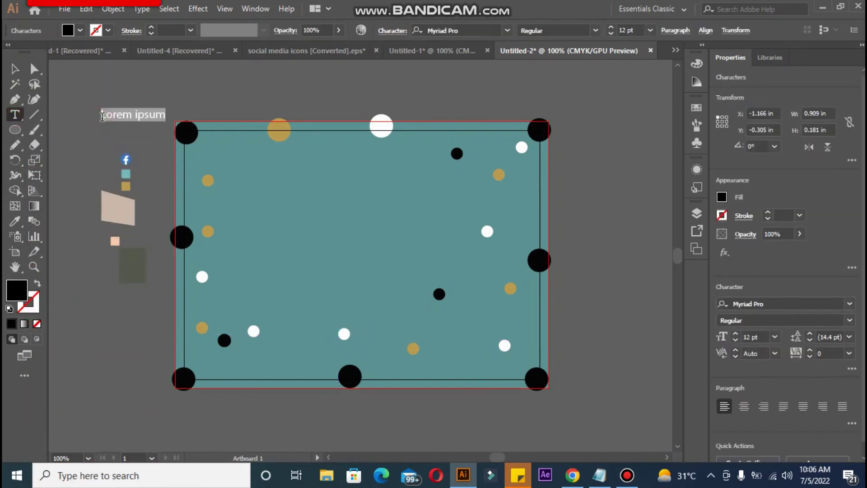
{"action": "type", "text": "T"}
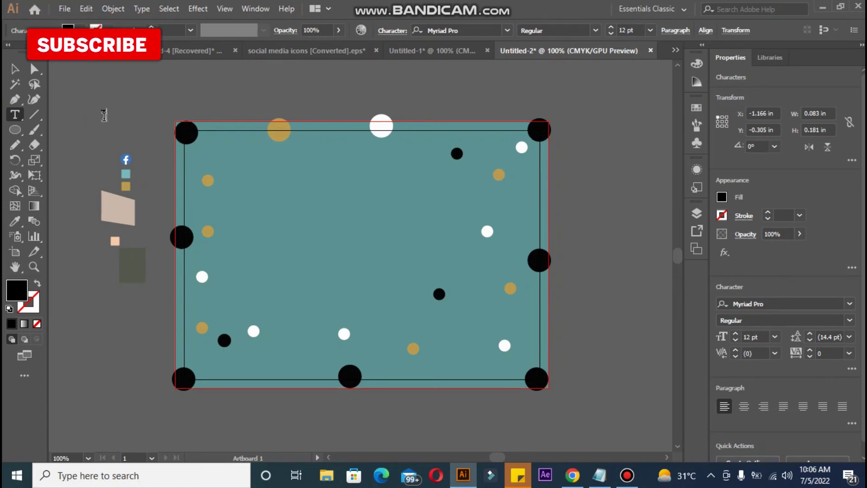
{"action": "type", "text": "HA"}
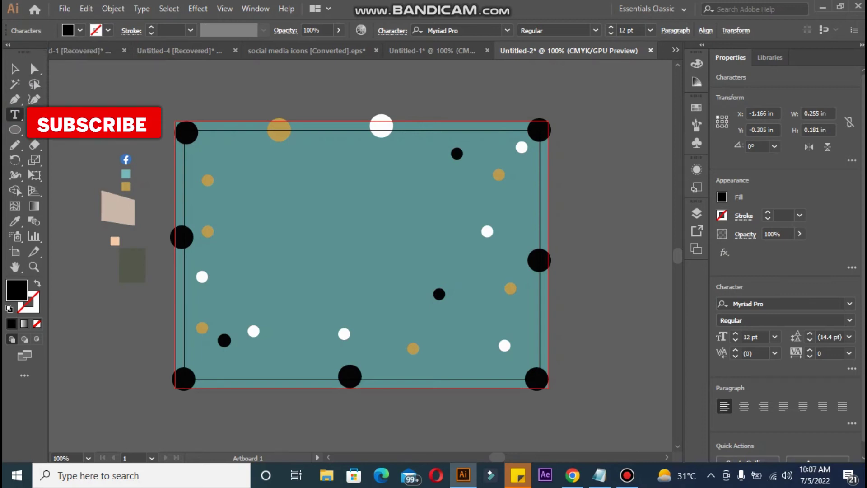
{"action": "type", "text": "you"}
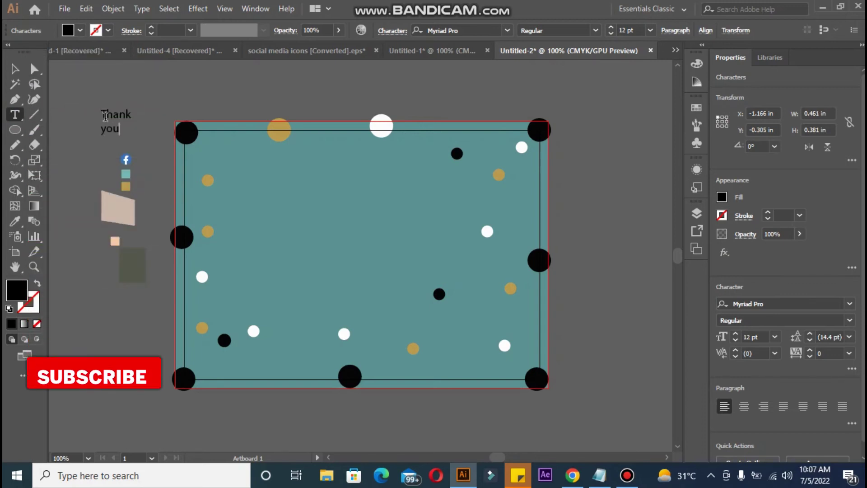
{"action": "left_click", "coordinate": [14, 69]}
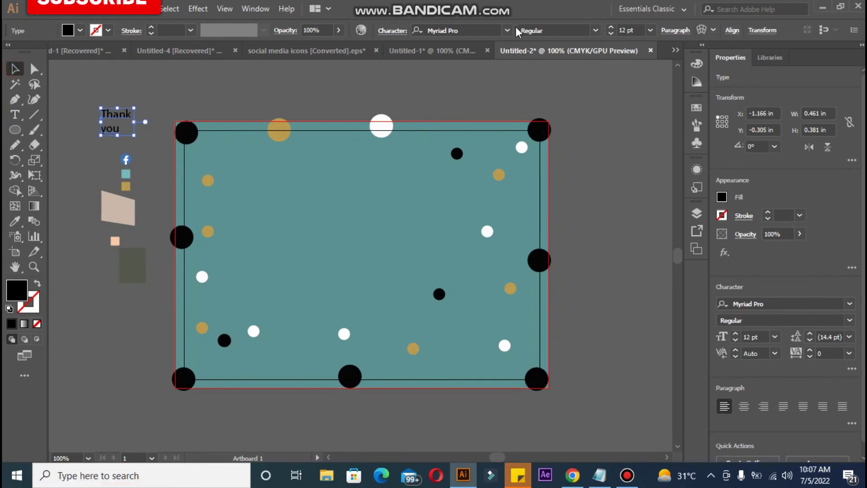
Set the "Thank you" text in the BlackChancery font and enlarge it to about 32 pt.
{"action": "left_click", "coordinate": [508, 29]}
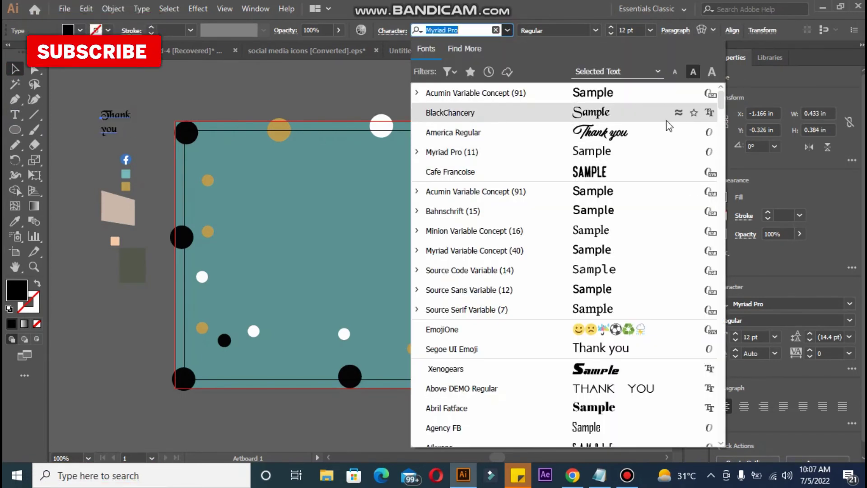
{"action": "left_click", "coordinate": [617, 121]}
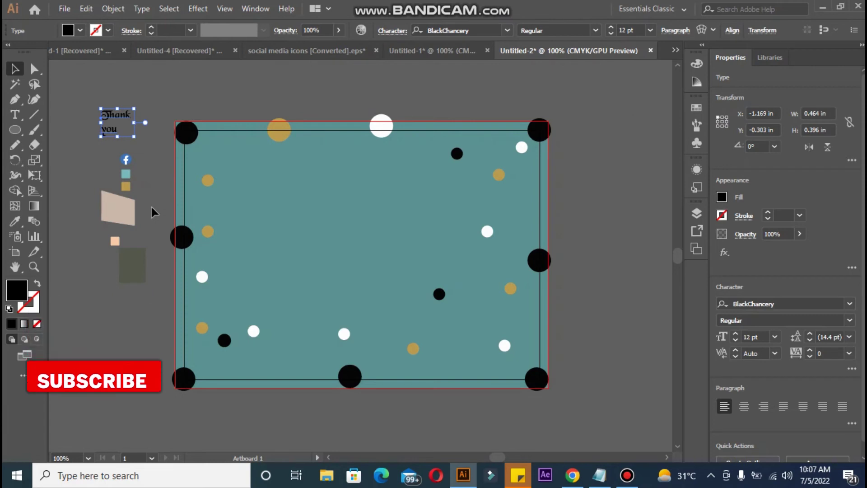
{"action": "left_click_drag", "start_coordinate": [132, 137], "coordinate": [188, 183]}
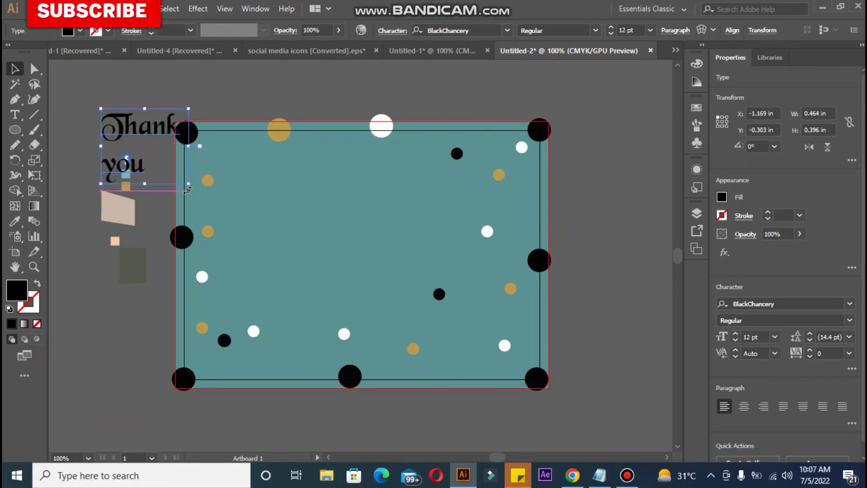
Colour the "Thank you" text white by sampling the large white circle, and change its font to Source Serif Variable.
{"action": "left_click", "coordinate": [15, 224]}
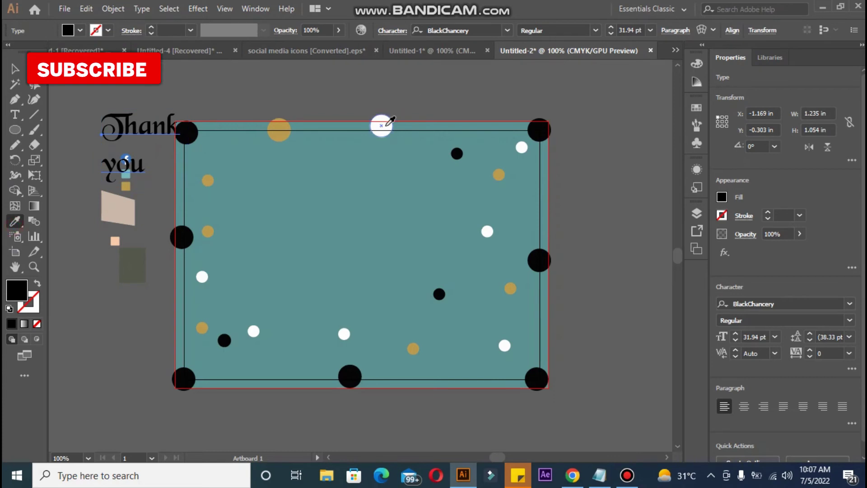
{"action": "left_click", "coordinate": [508, 30]}
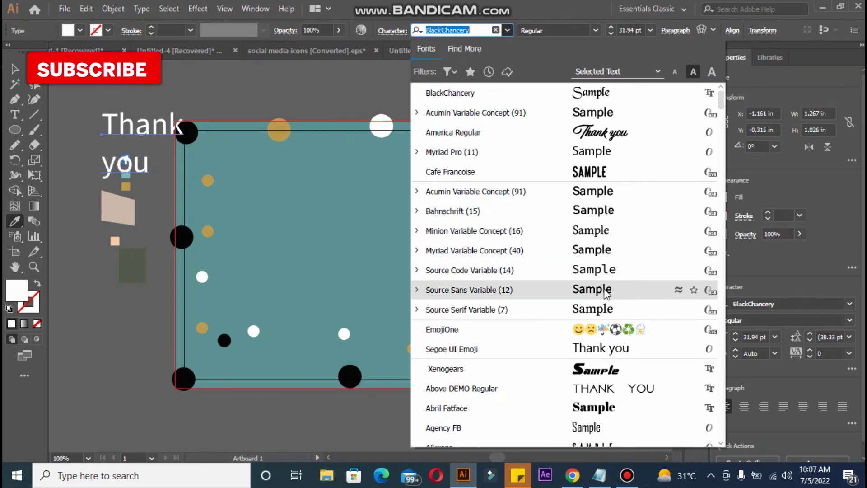
{"action": "left_click", "coordinate": [625, 313]}
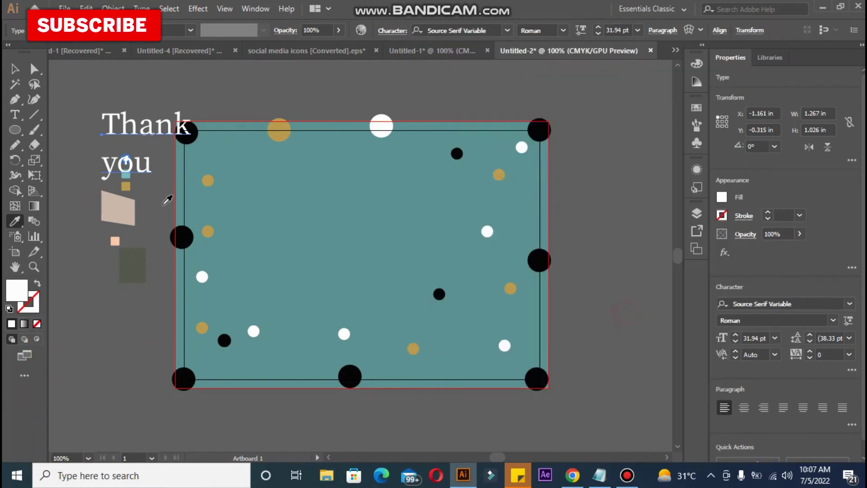
{"action": "key", "text": "Escape"}
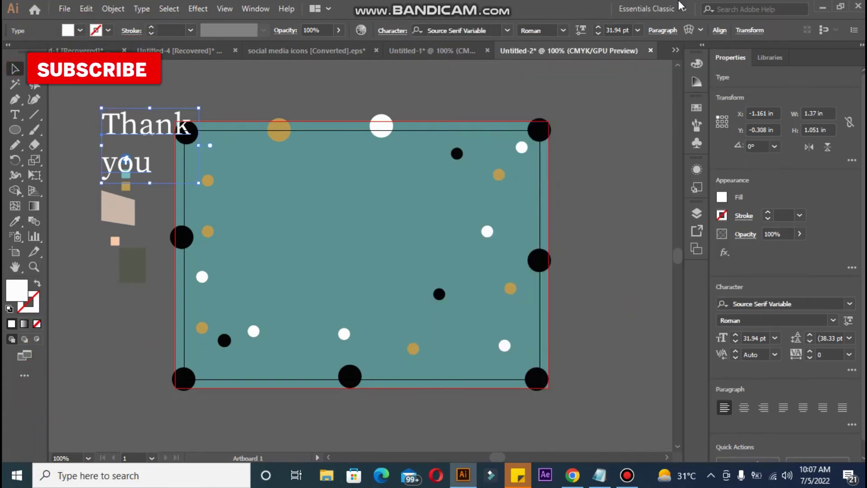
Set the font style of the "Thank you" text to Bold.
{"action": "left_click", "coordinate": [564, 31]}
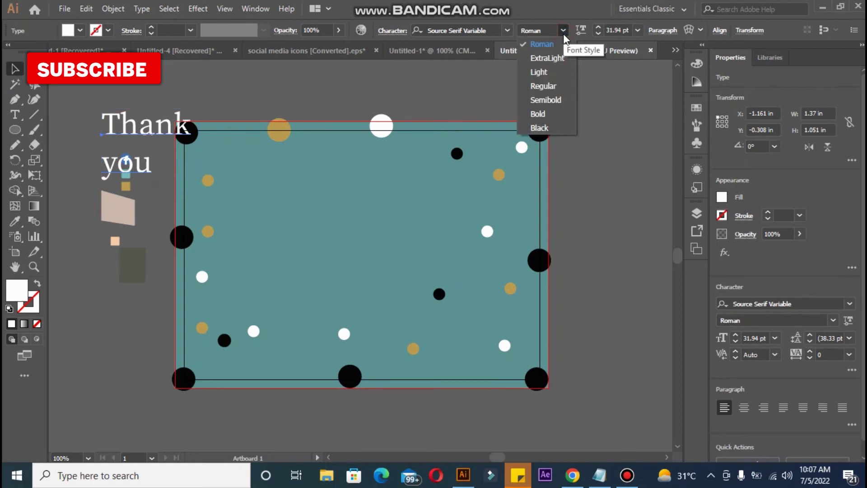
{"action": "left_click", "coordinate": [553, 111]}
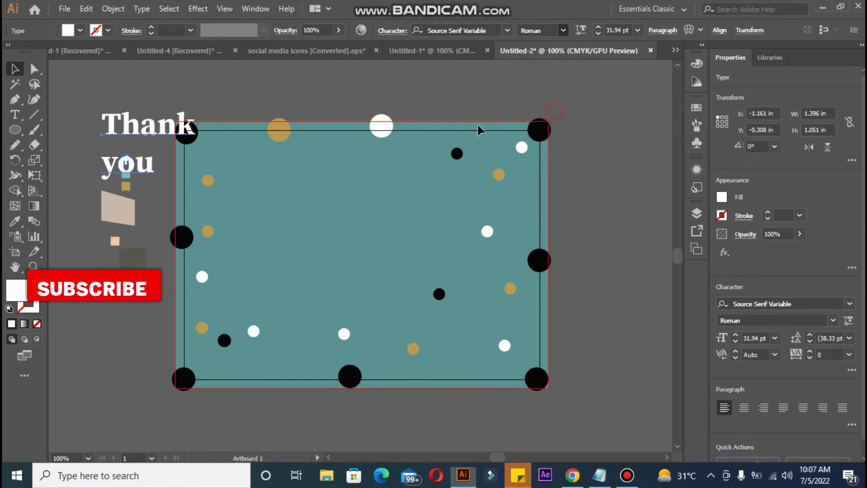
{"action": "left_click", "coordinate": [562, 30]}
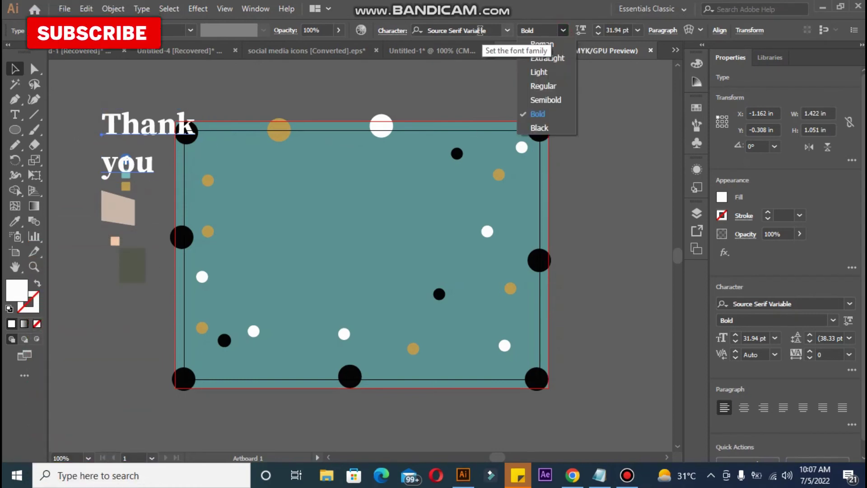
{"action": "key", "text": "Escape"}
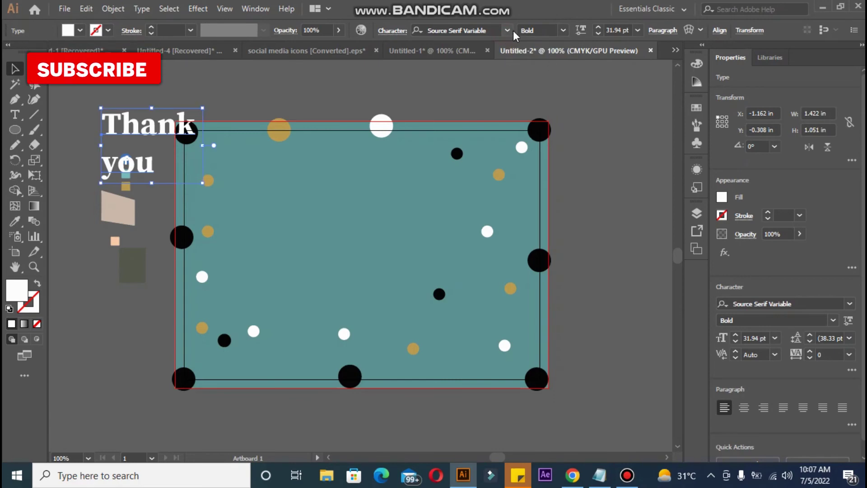
Change the "Thank you" text to the Constantia font in the Bold Italic style.
{"action": "left_click", "coordinate": [508, 31]}
{"action": "left_click_drag", "start_coordinate": [720, 100], "coordinate": [725, 200]}
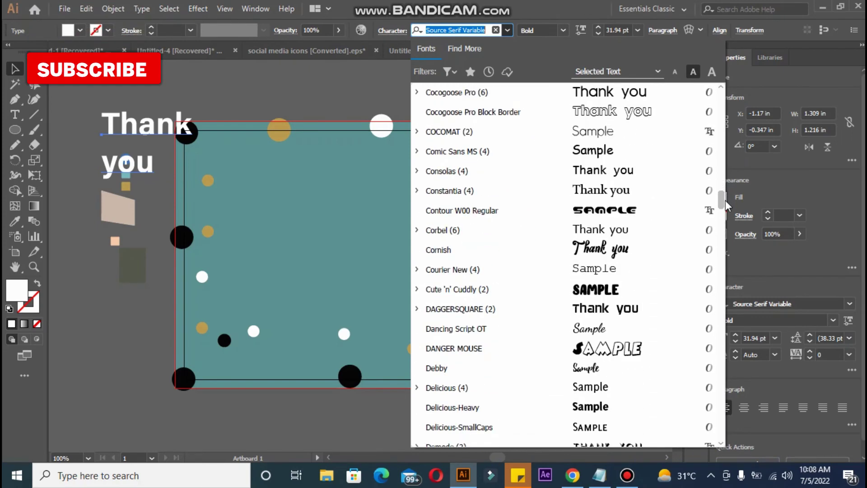
{"action": "left_click", "coordinate": [606, 192]}
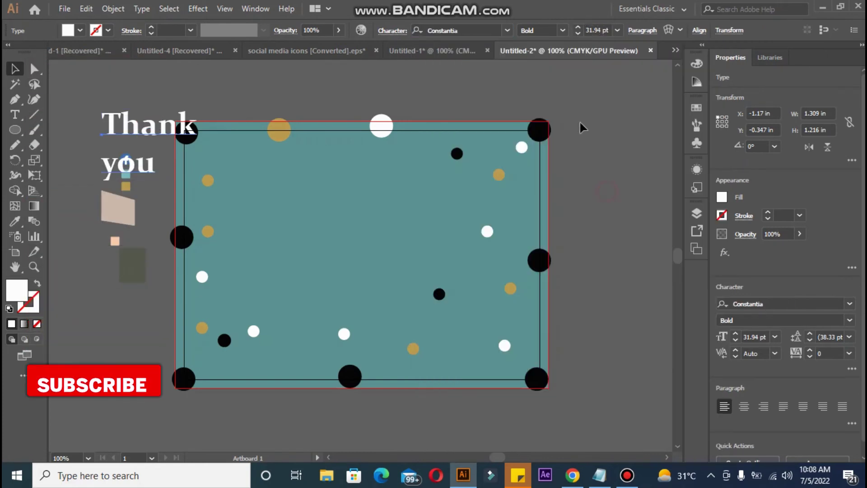
{"action": "left_click", "coordinate": [563, 30]}
{"action": "left_click", "coordinate": [542, 85]}
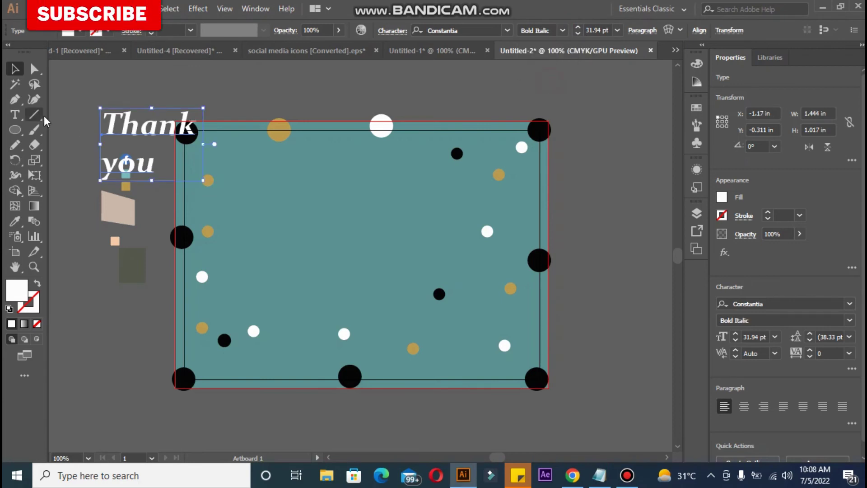
Place the "Thank you" text in the middle of the card, enlarged to about 42 pt and tilted upward about 8°.
{"action": "left_click_drag", "start_coordinate": [224, 158], "coordinate": [301, 201]}
{"action": "left_click_drag", "start_coordinate": [394, 261], "coordinate": [438, 275]}
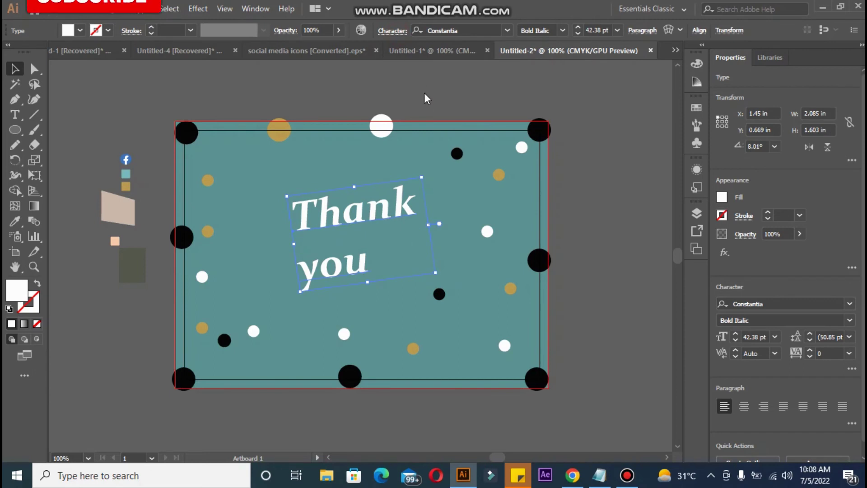
Set the "Thank you" text's size to 48 pt and tighten its leading to 33 pt.
{"action": "left_click", "coordinate": [392, 31]}
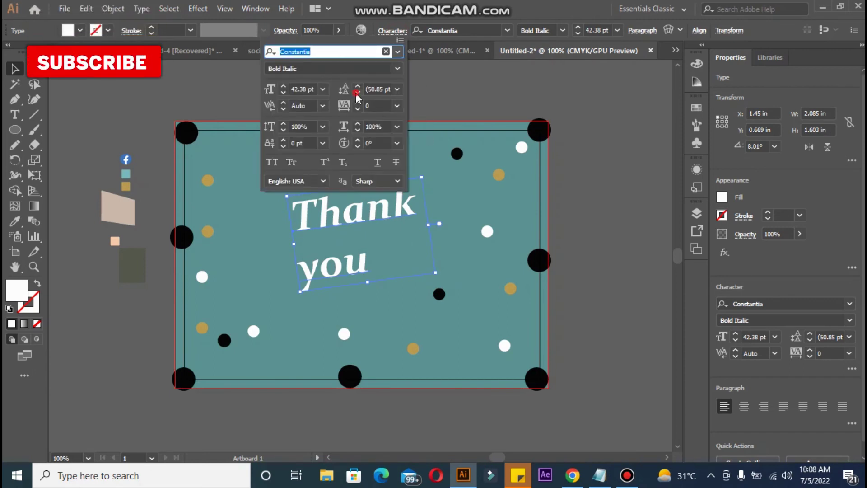
{"action": "left_click", "coordinate": [357, 93]}
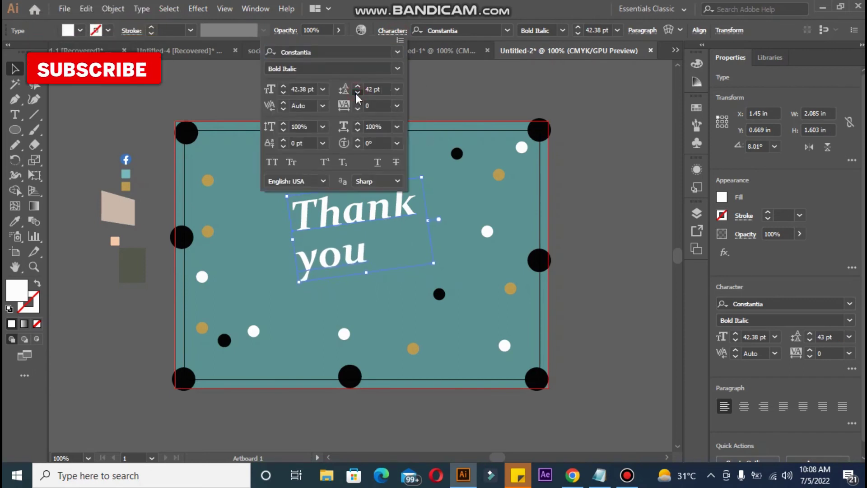
{"action": "left_click", "coordinate": [285, 86]}
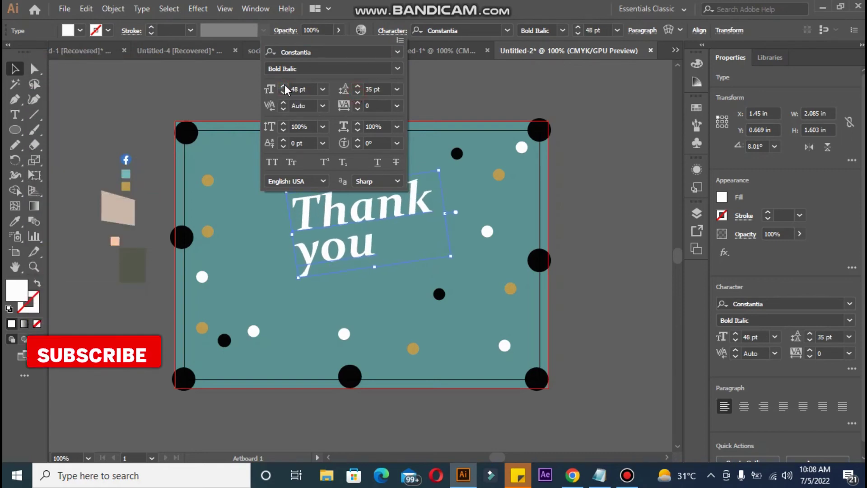
{"action": "left_click", "coordinate": [357, 93]}
{"action": "left_click", "coordinate": [358, 93]}
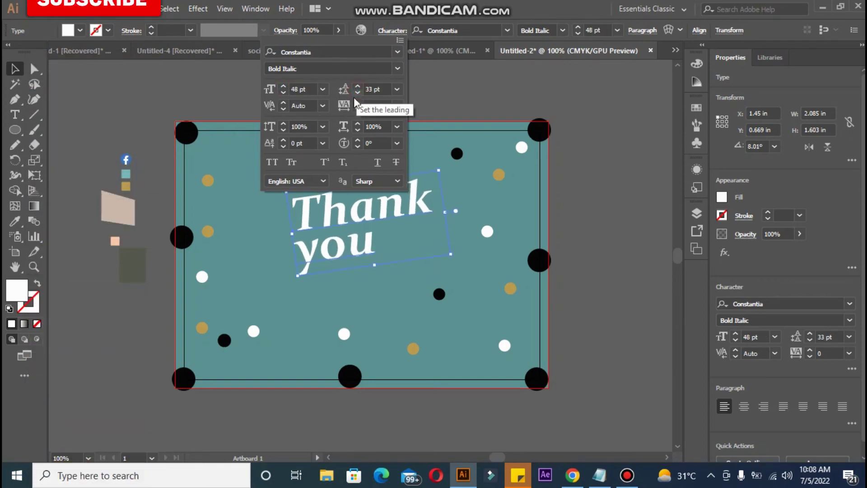
Centre-align the two lines of the "Thank you" text.
{"action": "left_click", "coordinate": [641, 31]}
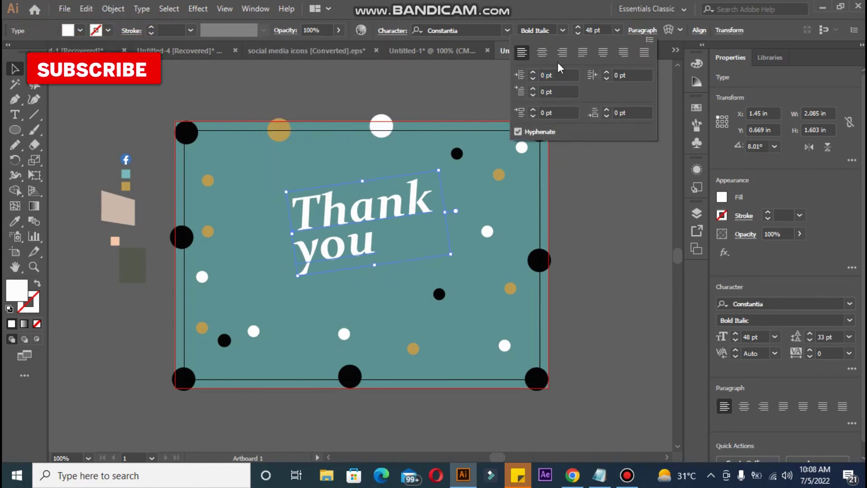
{"action": "left_click", "coordinate": [542, 53]}
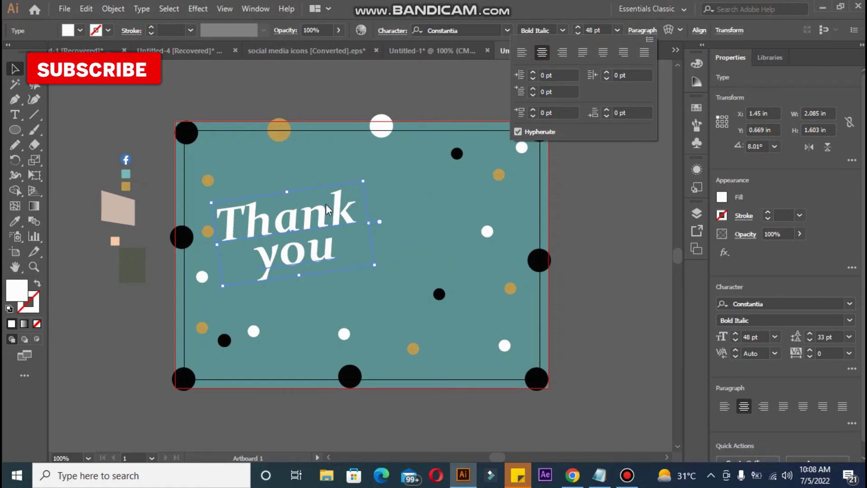
{"action": "left_click", "coordinate": [389, 232]}
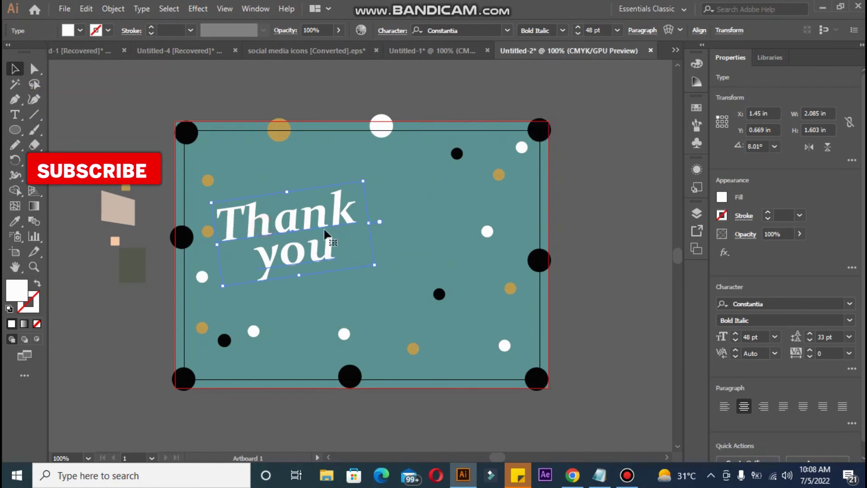
Move the "Thank you" text back to the middle of the card and enlarge it to about 57 pt.
{"action": "left_click_drag", "start_coordinate": [304, 234], "coordinate": [359, 245]}
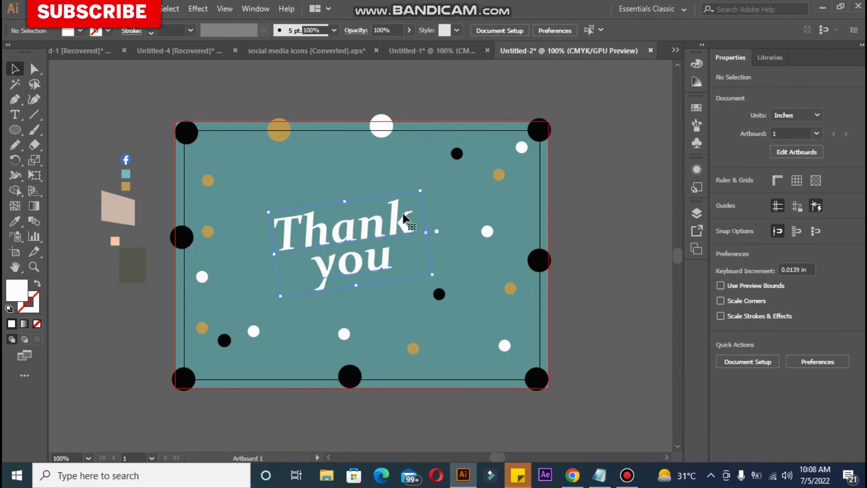
{"action": "left_click_drag", "start_coordinate": [421, 190], "coordinate": [446, 172]}
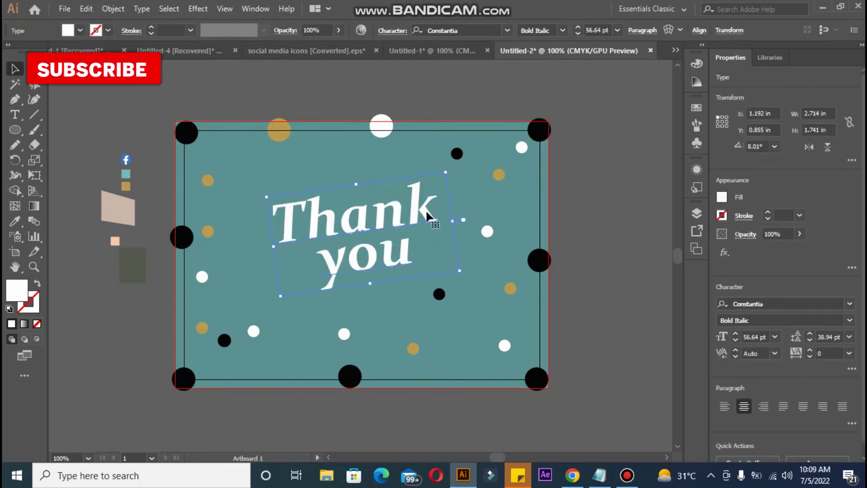
Align the "Thank you" text to the horizontal centre of the card.
{"action": "left_click", "coordinate": [699, 31]}
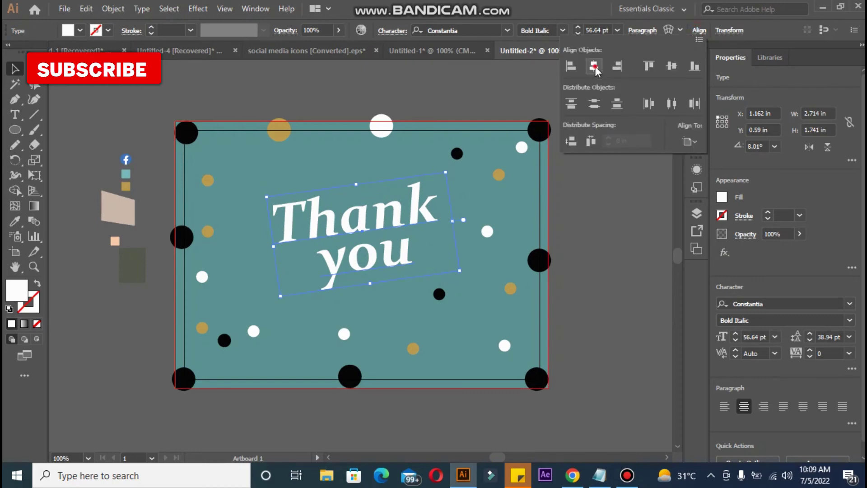